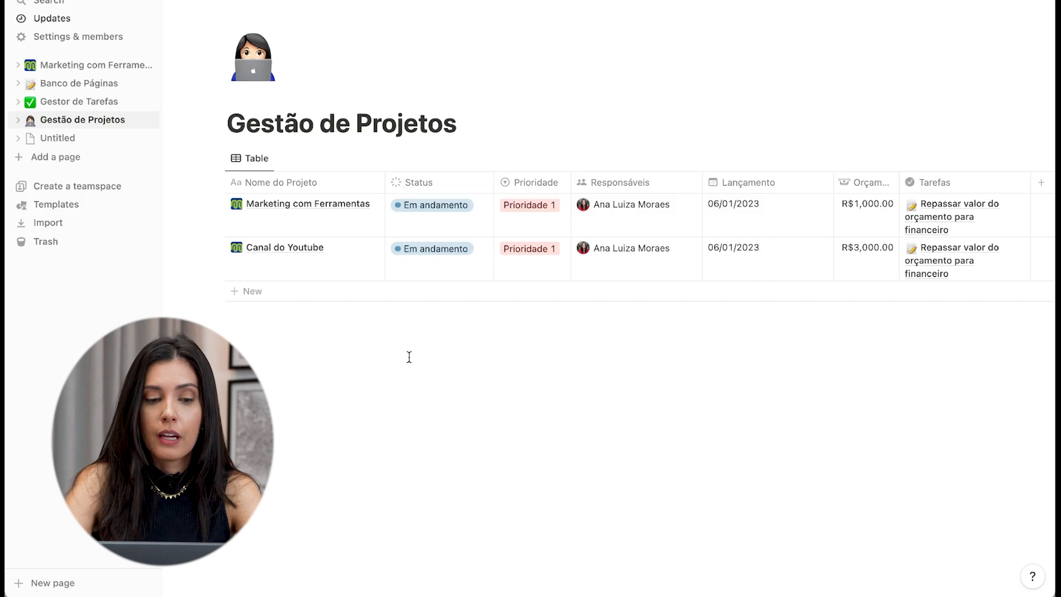
Step: Widen the Orçamento column and open the task linked to the Canal do Youtube project as a full page
drag(900, 183, 943, 184)
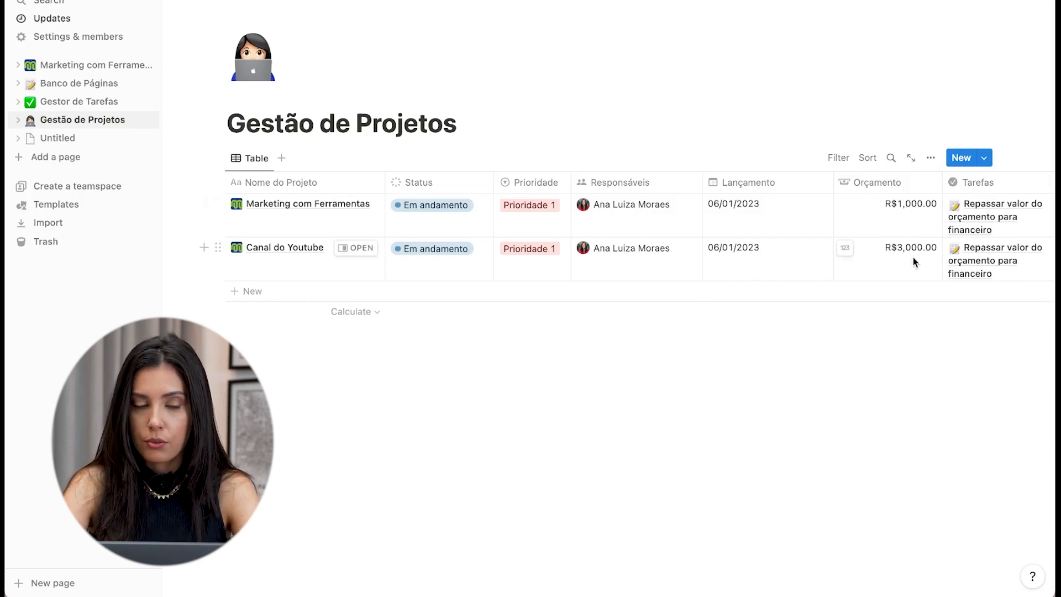
click(980, 260)
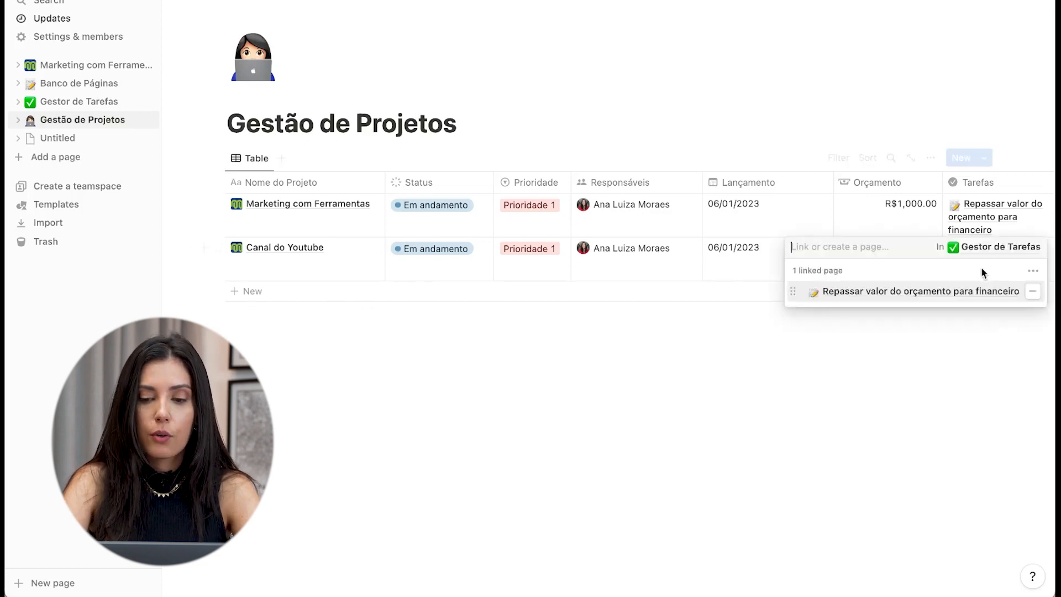
click(892, 293)
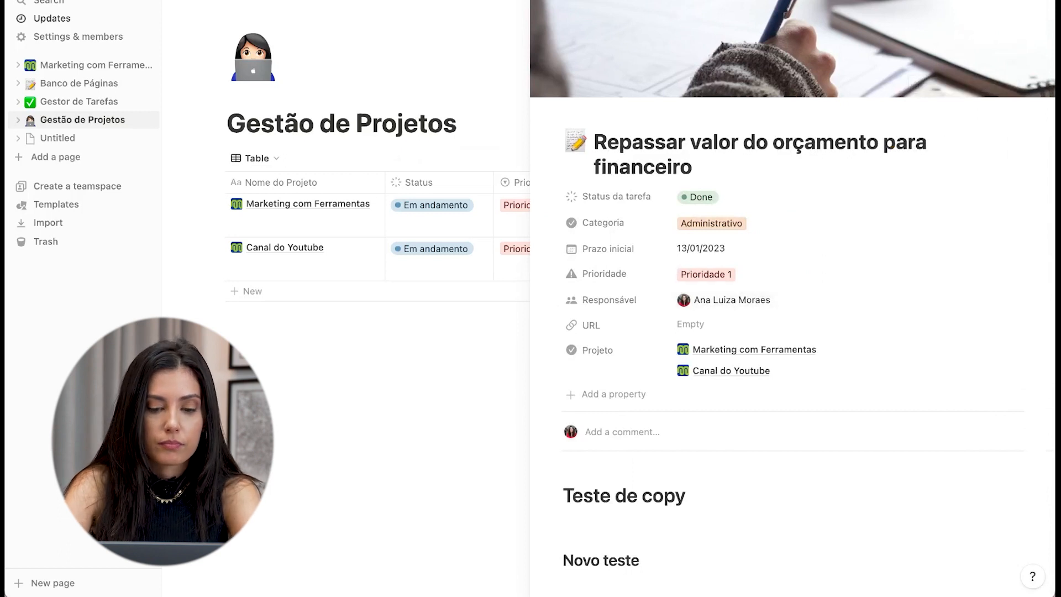
click(564, 1)
scroll(503, 334, down, 2)
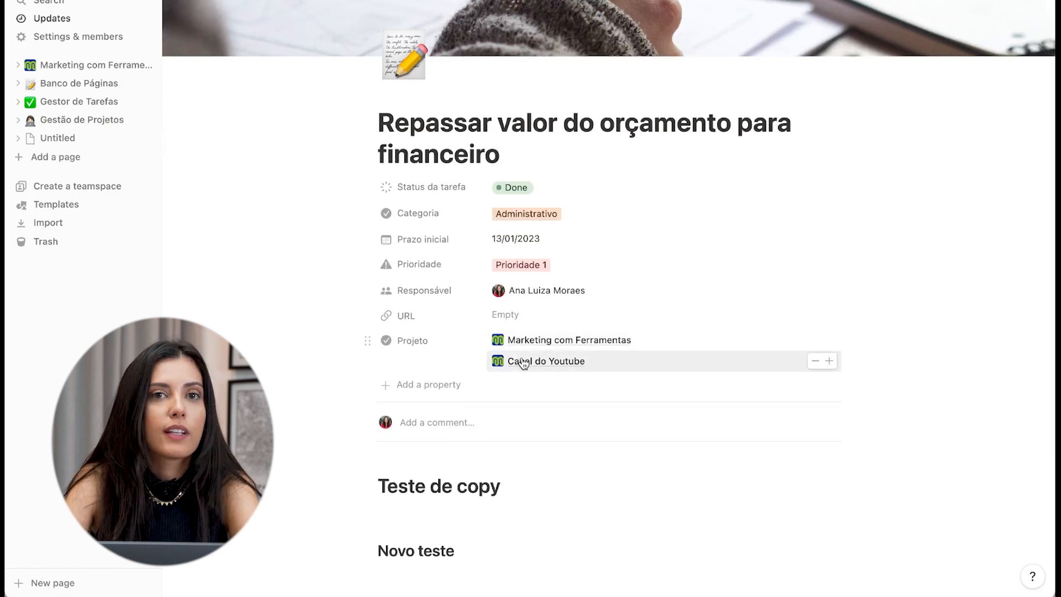
Step: Add a Rollup property named "Valor do Orçamento" to the task
click(439, 391)
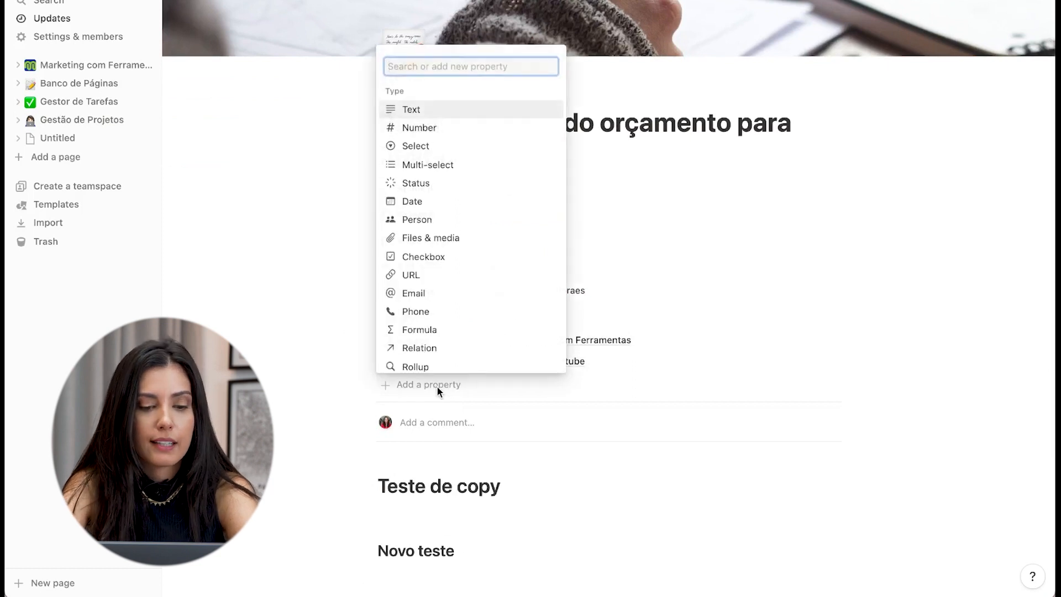
scroll(423, 372, down, 1)
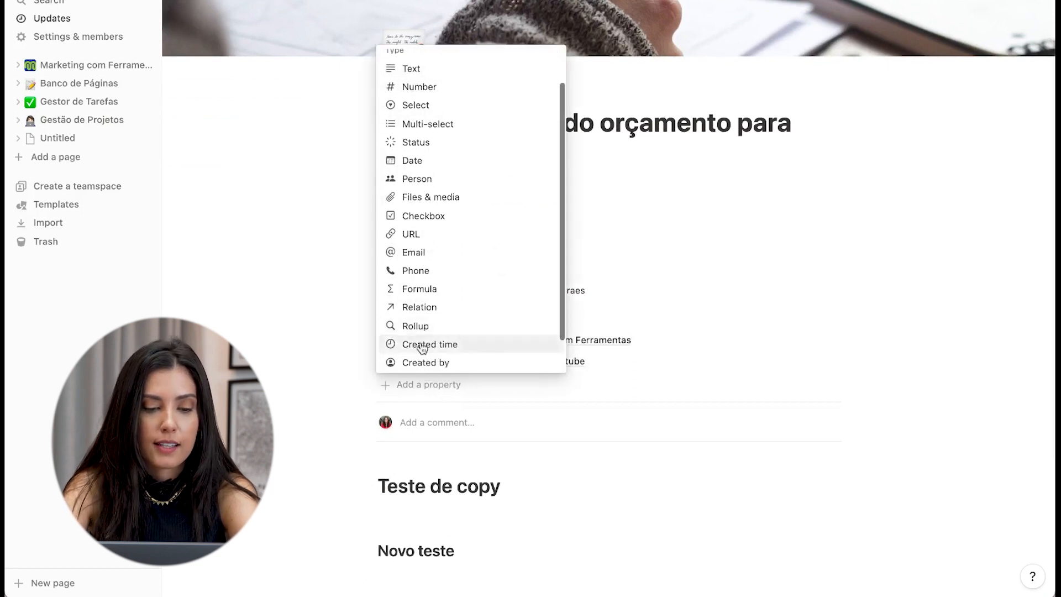
click(416, 327)
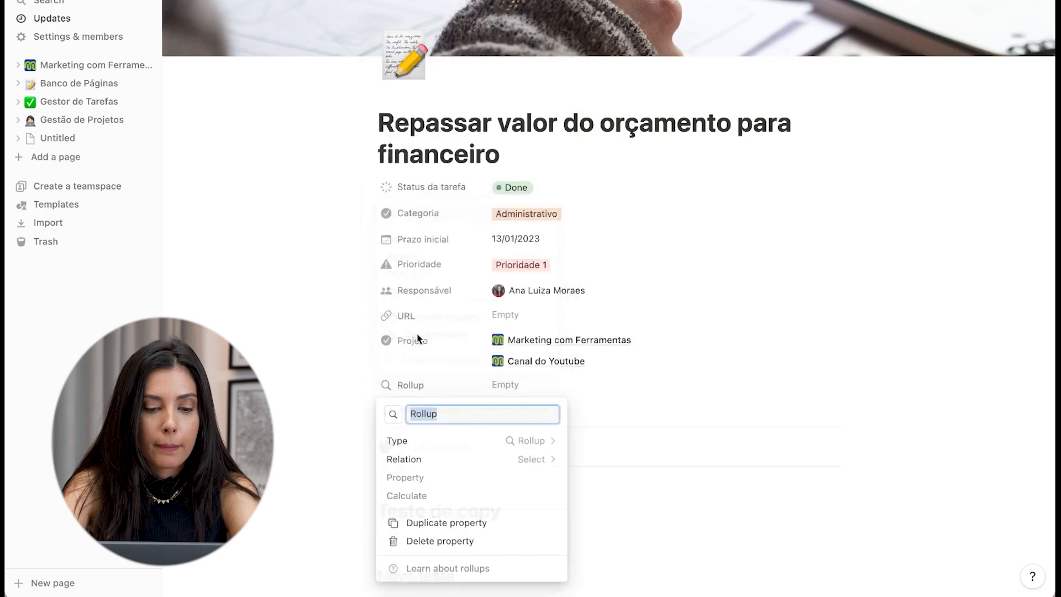
text(O)
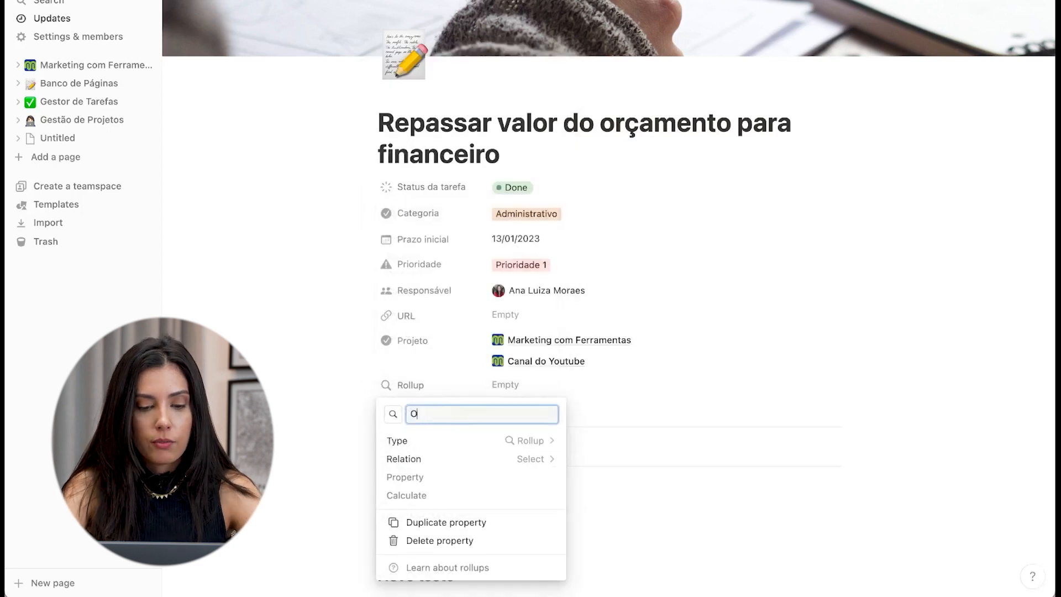
text(rçamento)
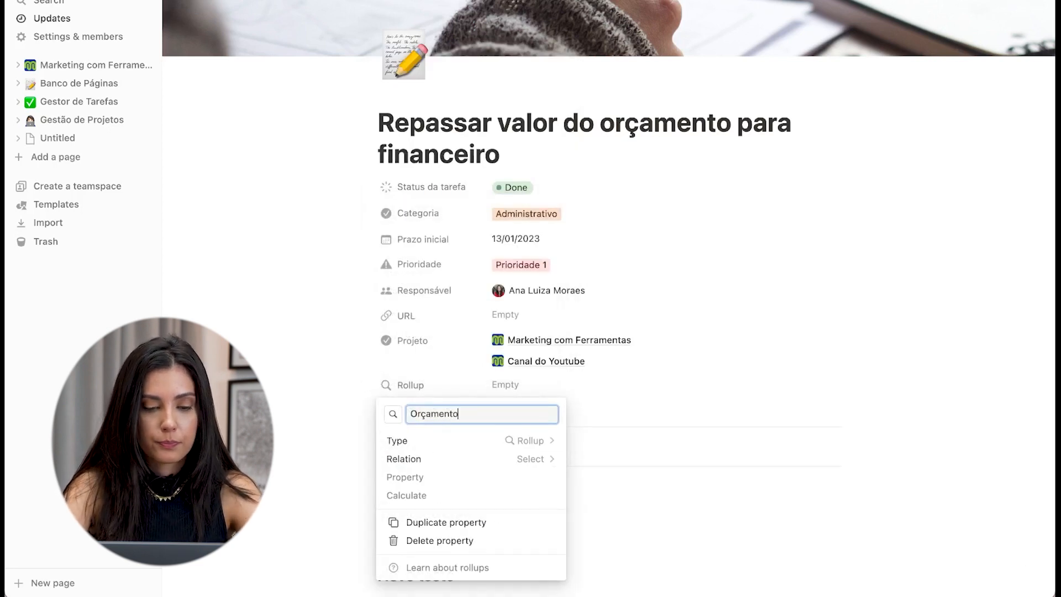
text(Valor do)
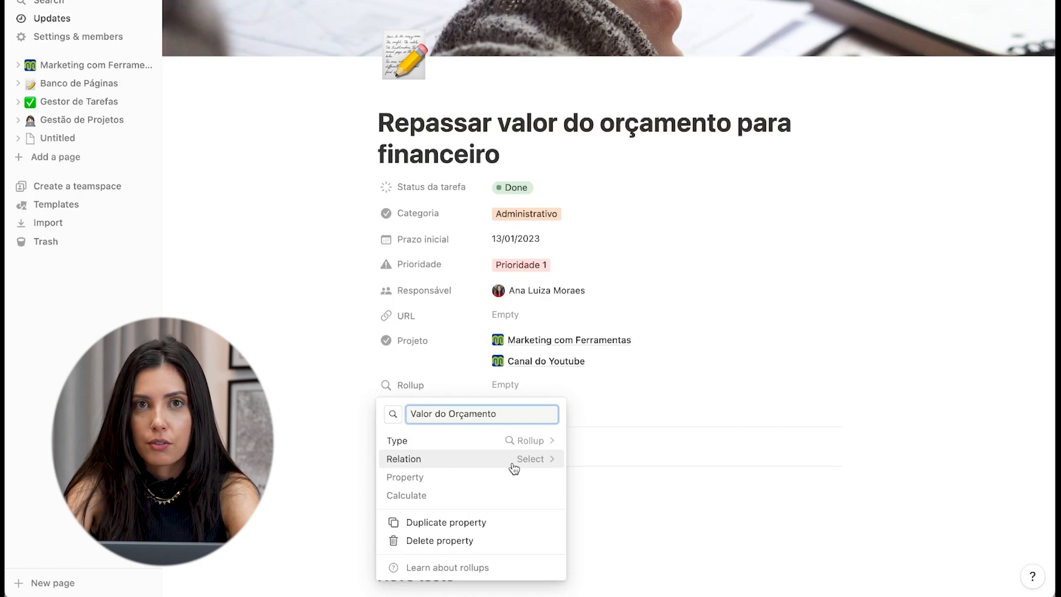
Step: Set the Valor do Orçamento rollup to use the Projeto relation and its Orçamento property
click(514, 464)
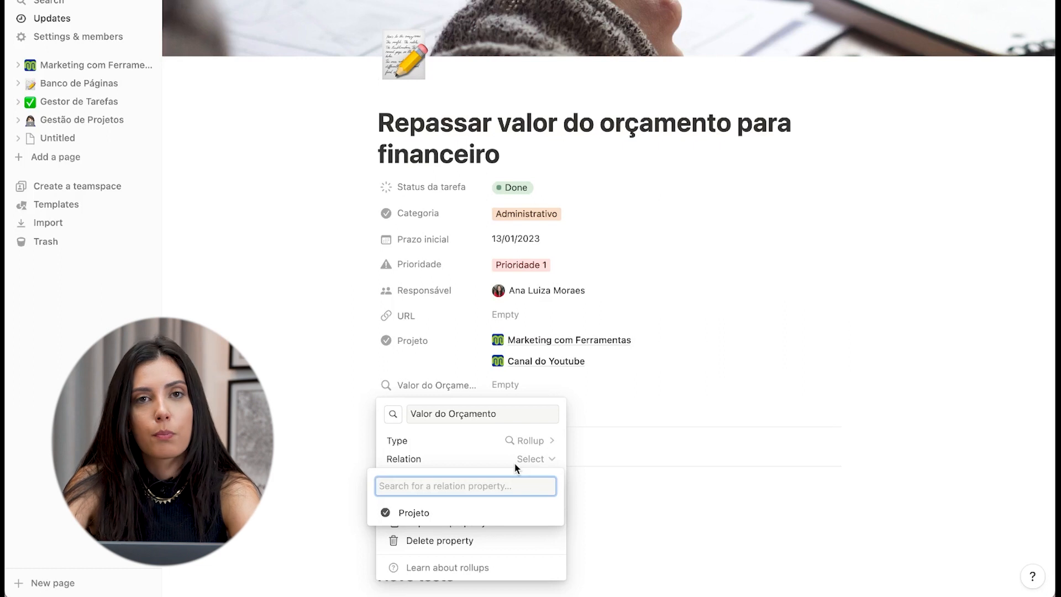
click(460, 518)
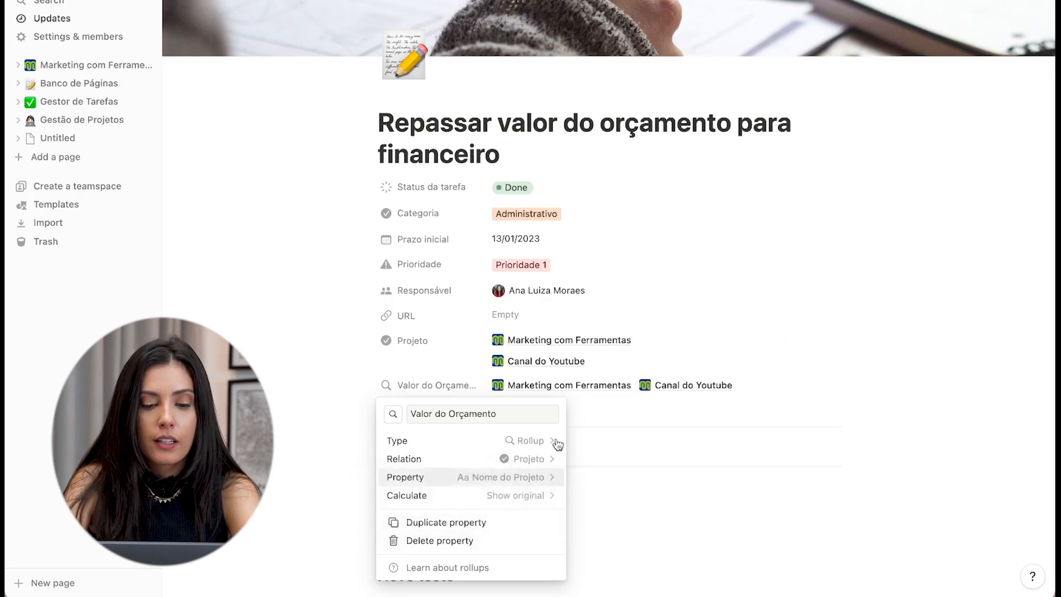
click(807, 265)
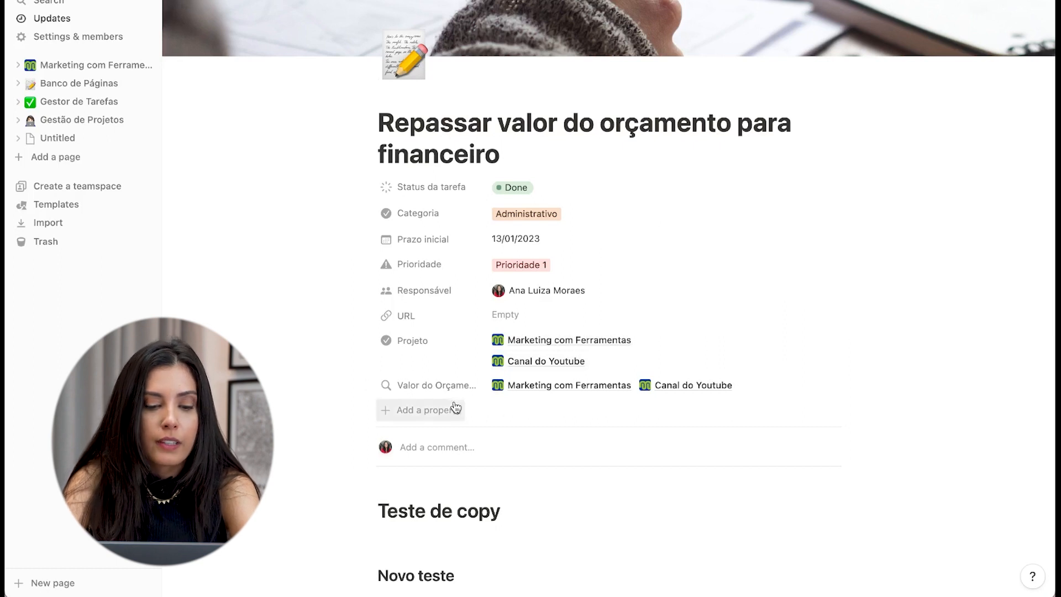
click(439, 387)
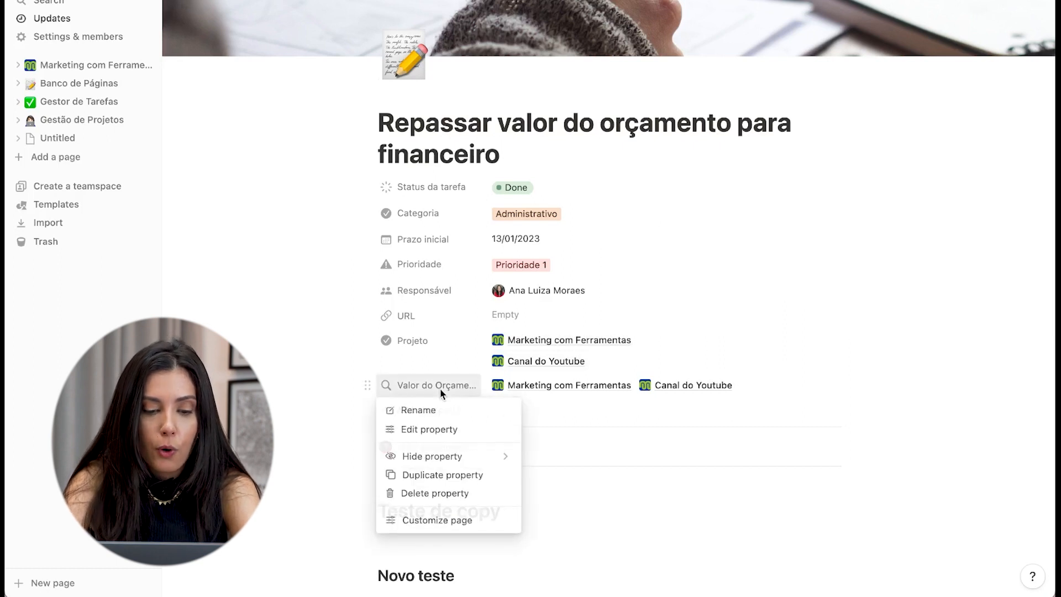
click(433, 430)
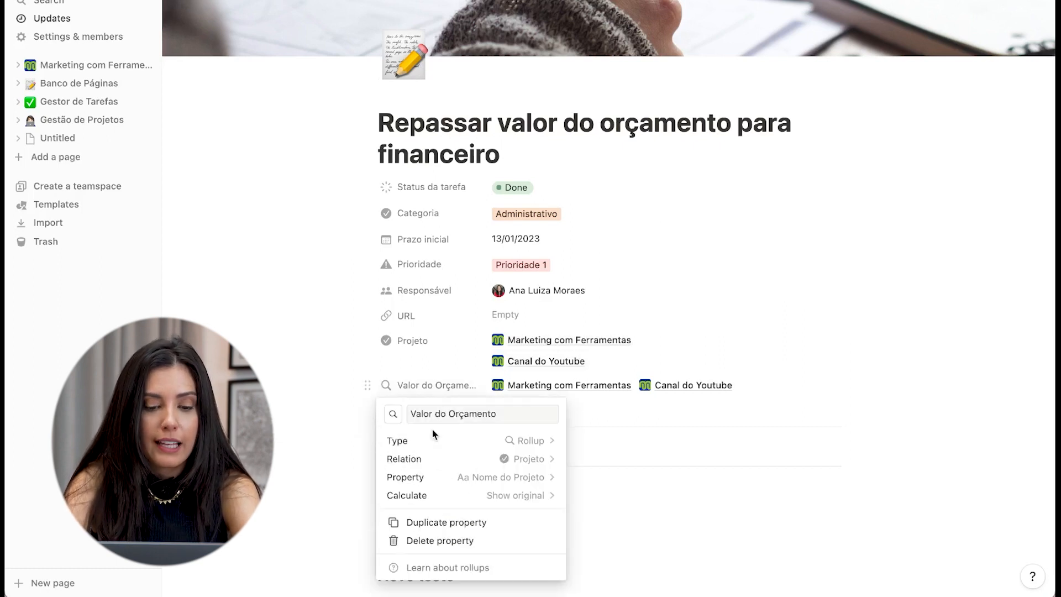
click(500, 478)
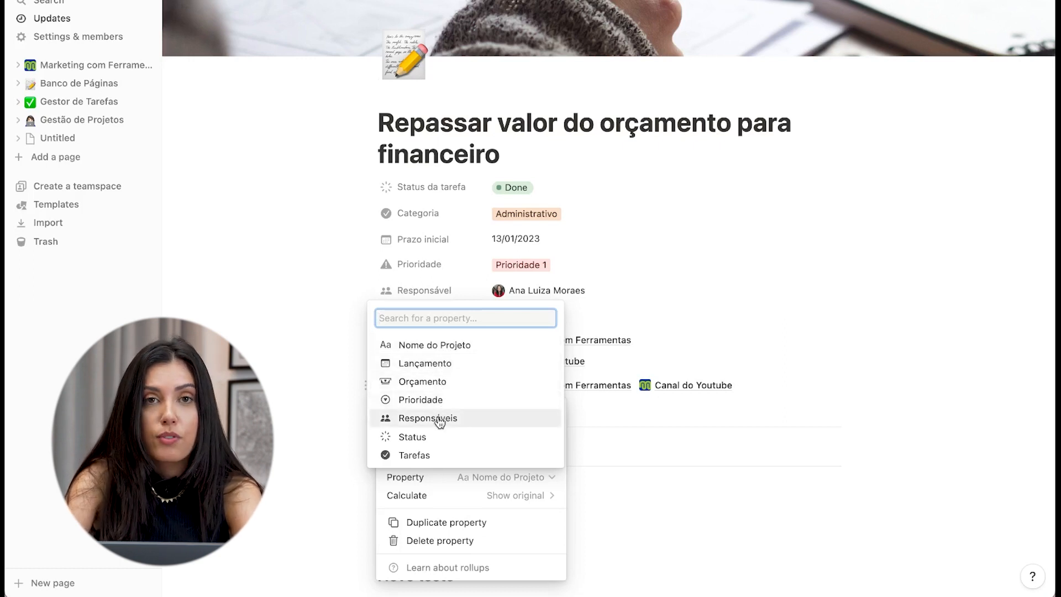
click(439, 383)
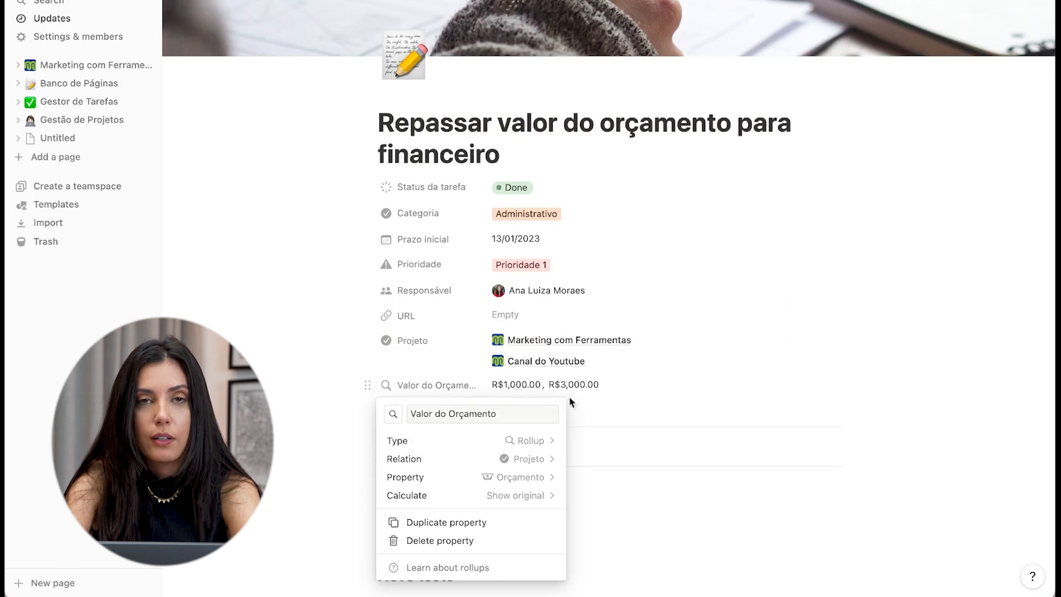
Step: Set the Valor do Orçamento rollup to calculate the Sum of the project budgets
click(509, 497)
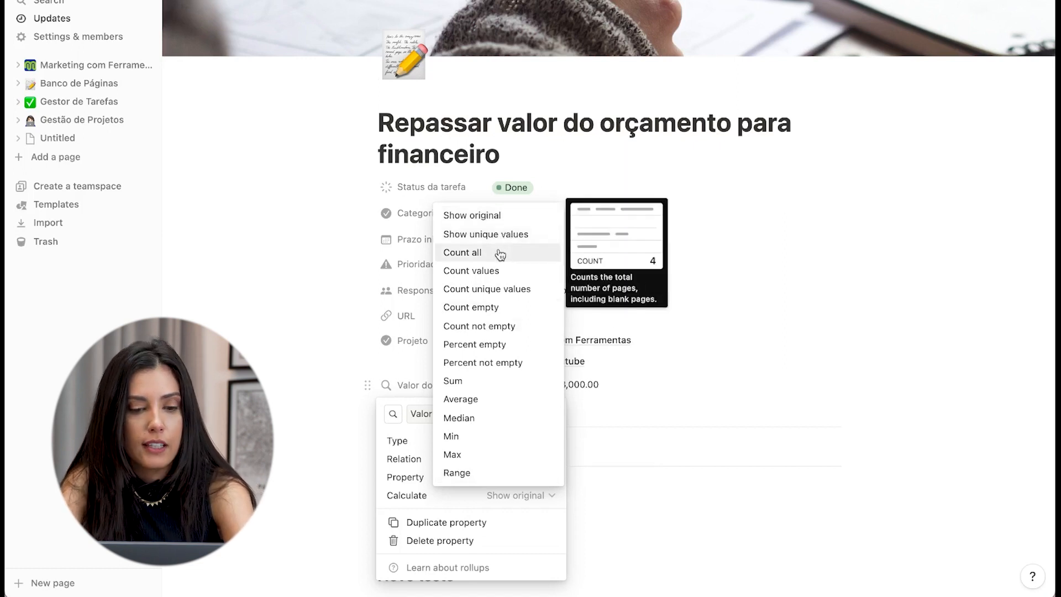
click(463, 383)
click(816, 317)
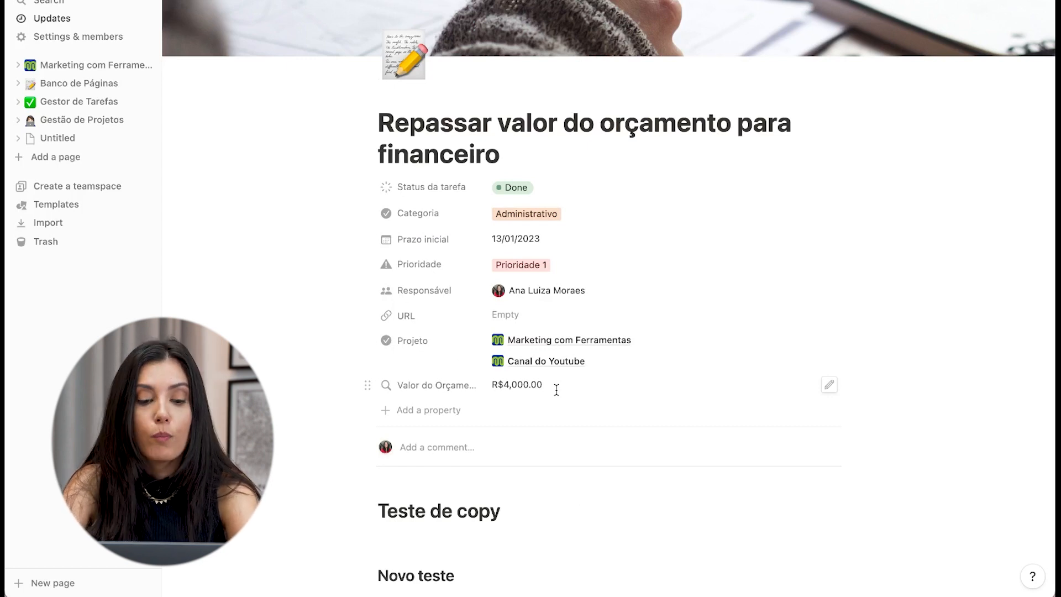
Step: Change the Valor do Orçamento rollup's calculation to Average and show it as a Bar
click(423, 386)
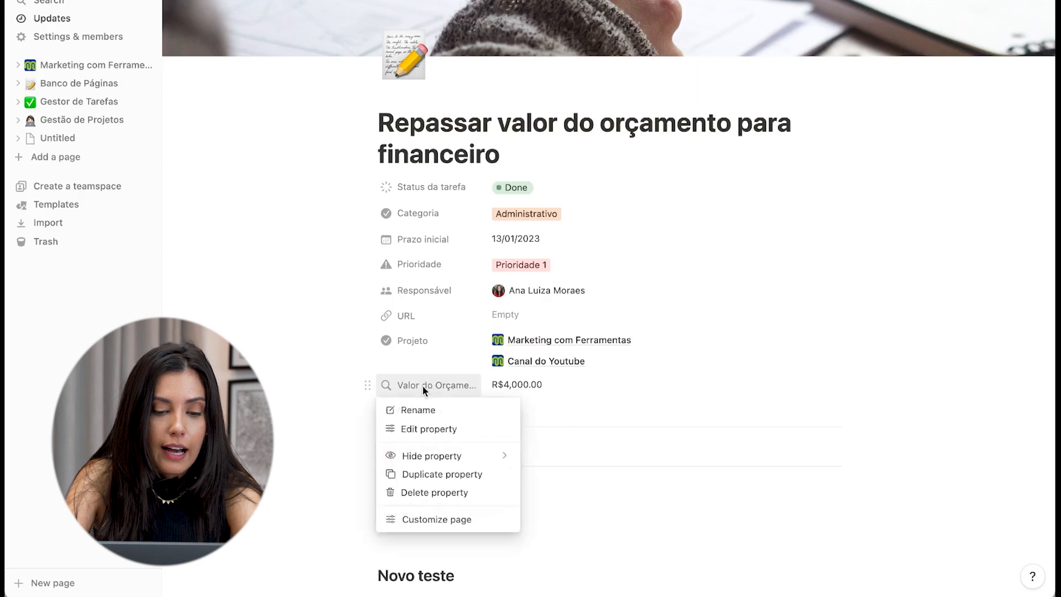
click(407, 434)
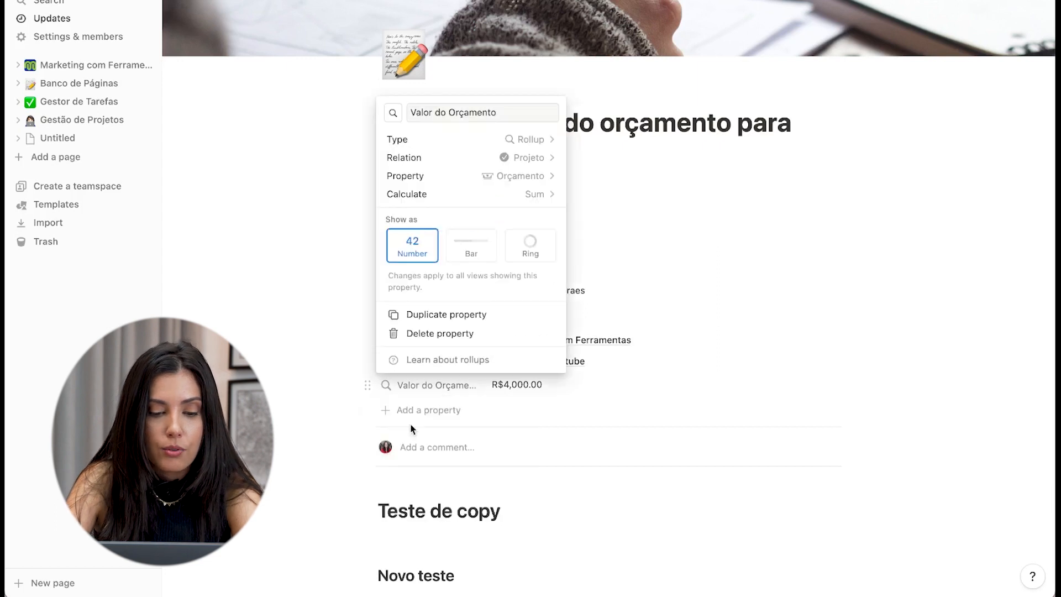
click(470, 255)
click(514, 144)
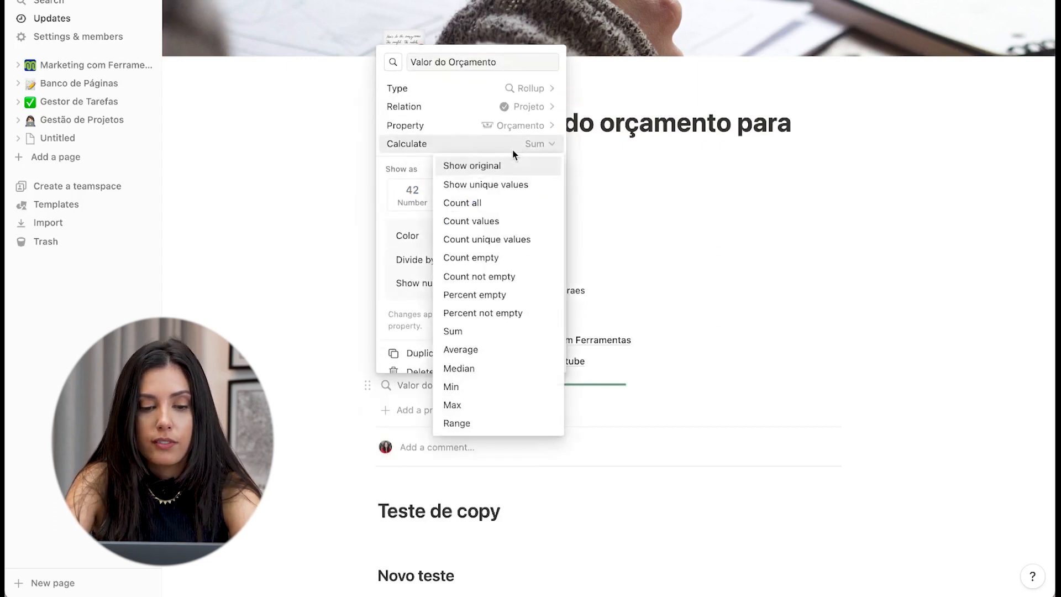
click(461, 350)
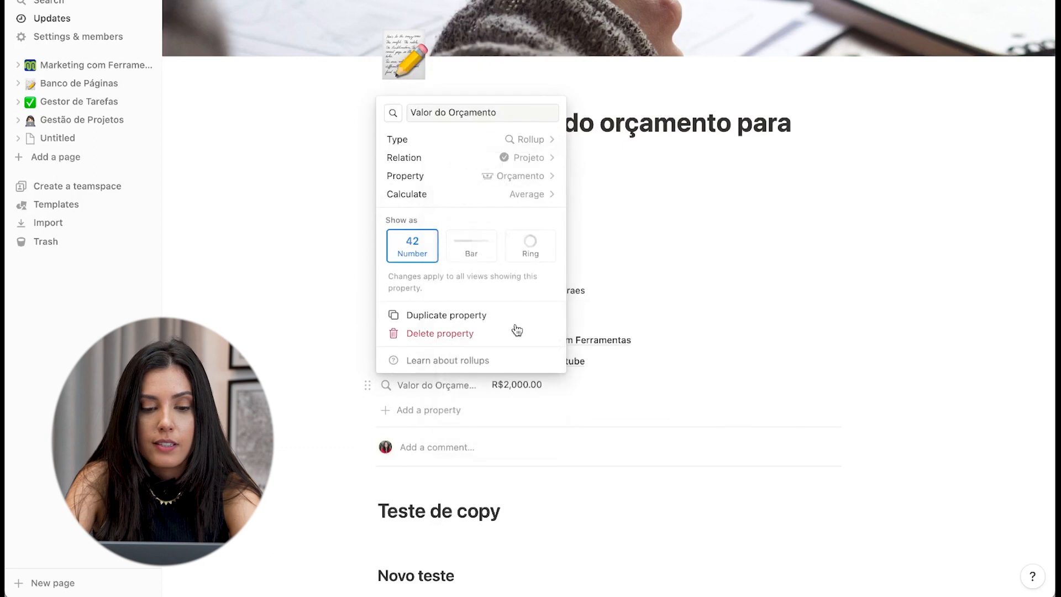
click(463, 252)
click(700, 281)
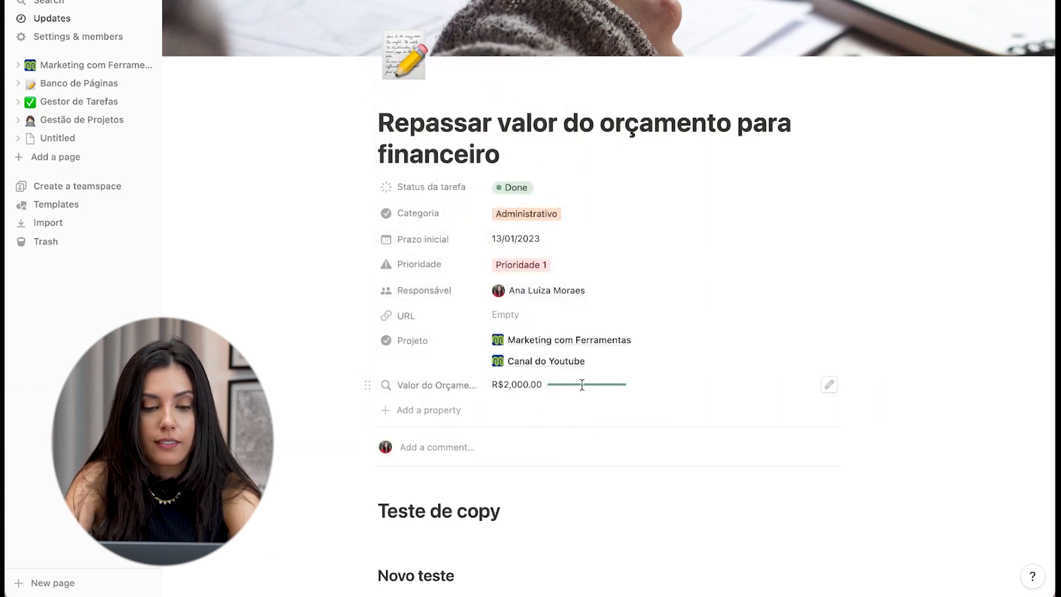
Step: Examine the Valor do Orçamento rollup's calculation choices and the bar's Divide by setting
click(441, 390)
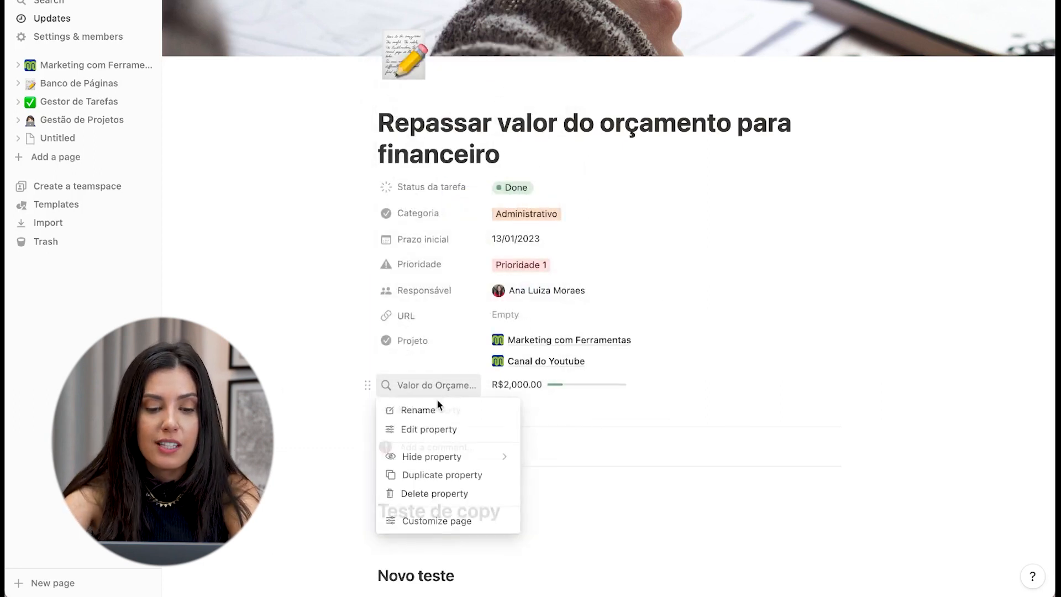
click(427, 429)
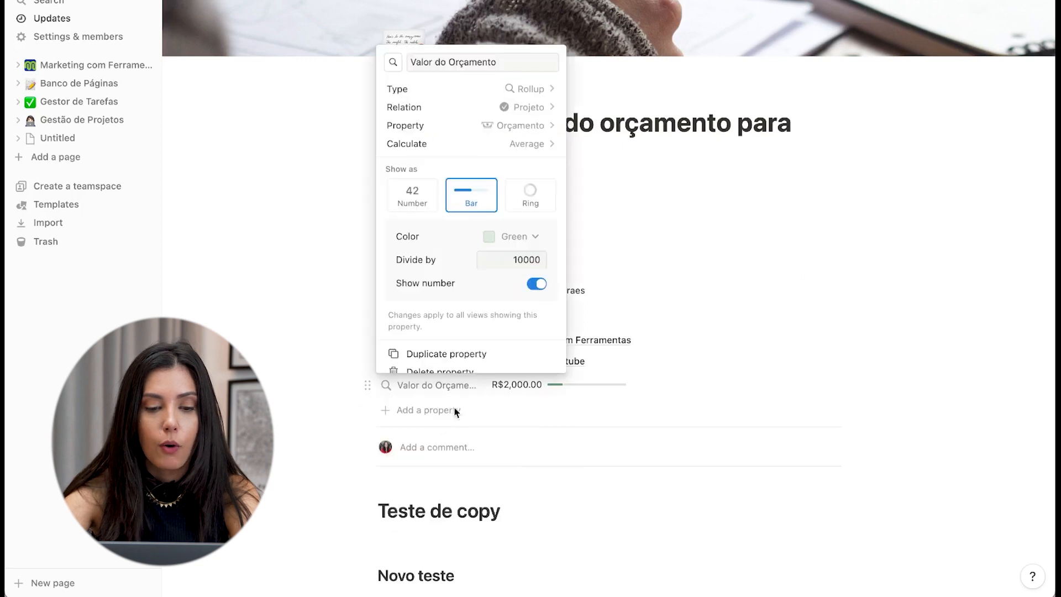
click(511, 144)
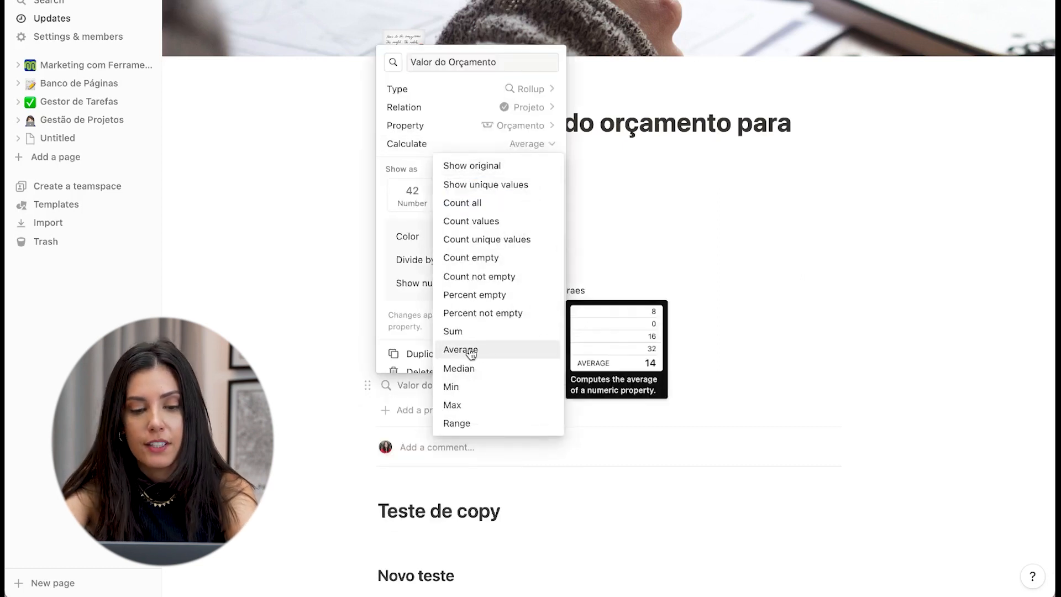
click(403, 215)
click(530, 263)
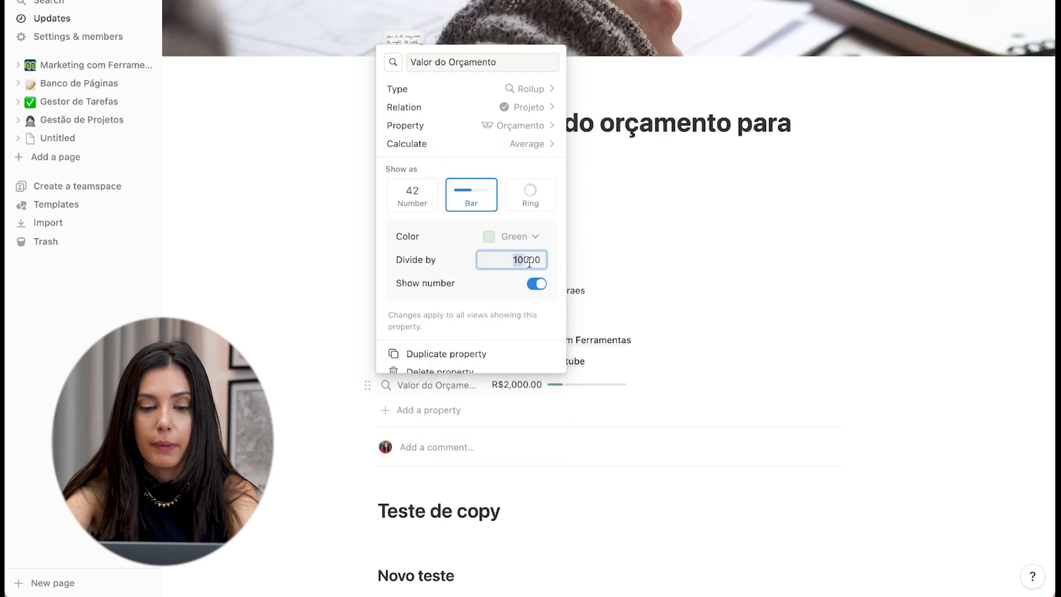
drag(530, 262, 557, 267)
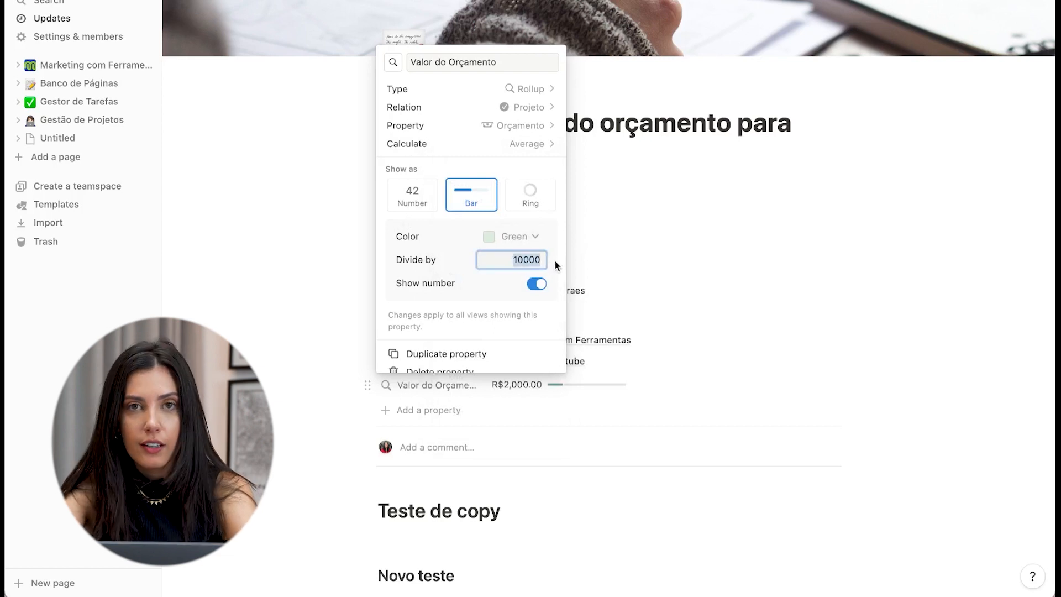
click(645, 260)
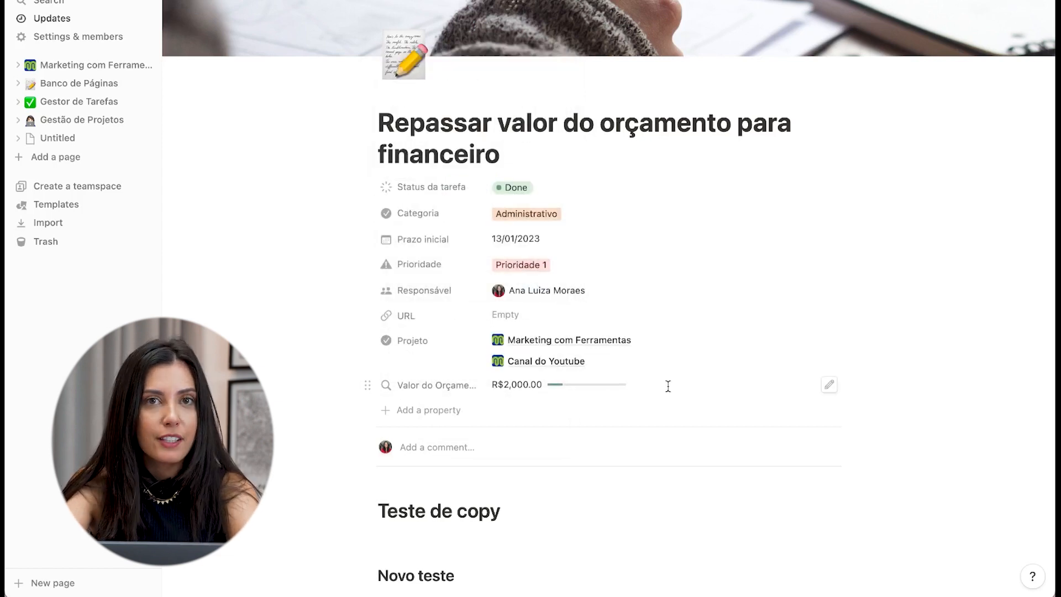
Step: Switch the Valor do Orçamento rollup's calculation back to Sum
click(425, 384)
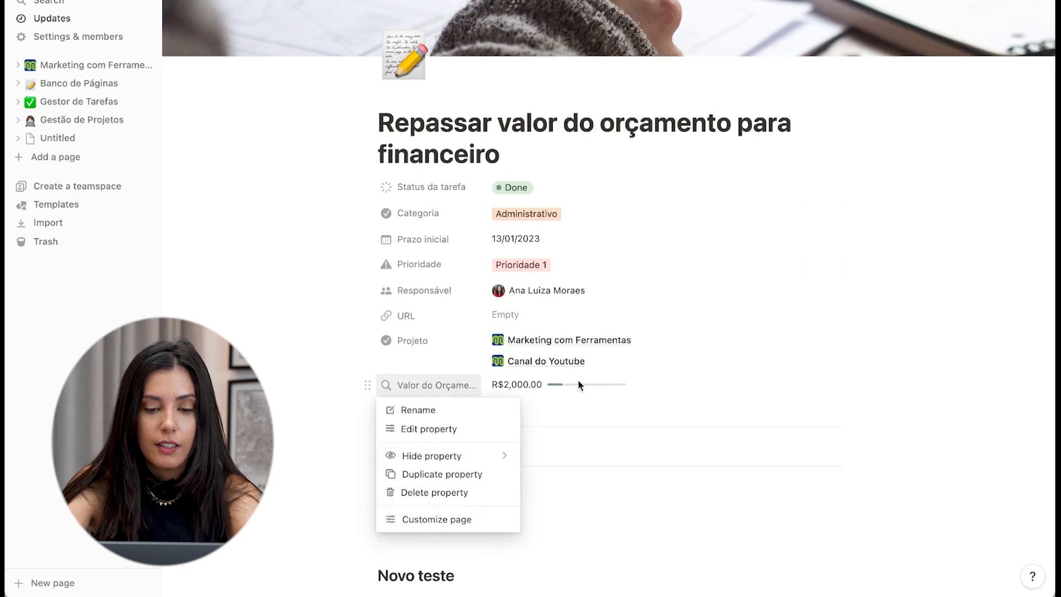
click(436, 429)
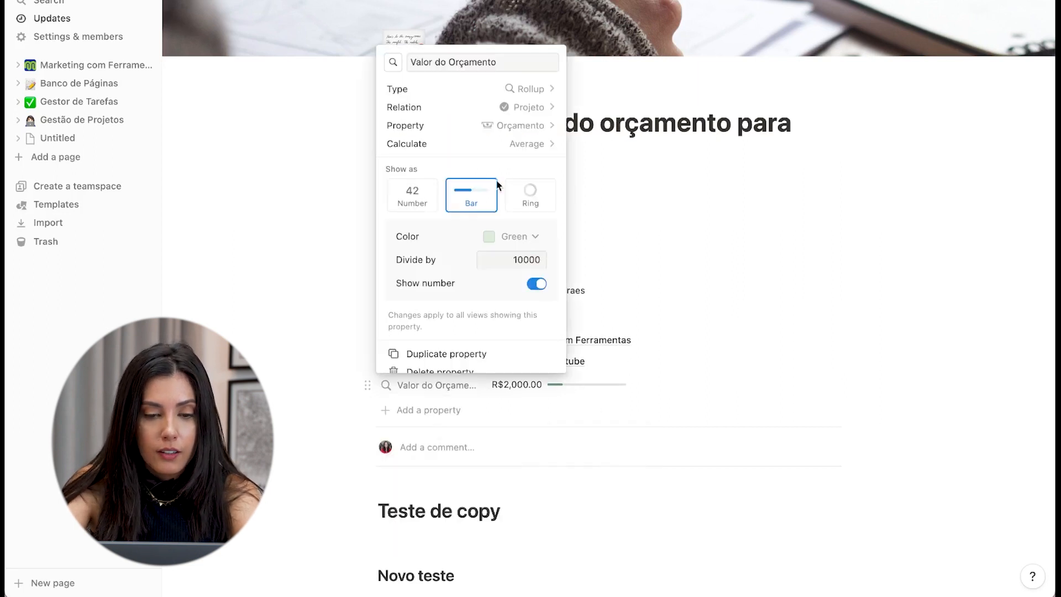
click(519, 144)
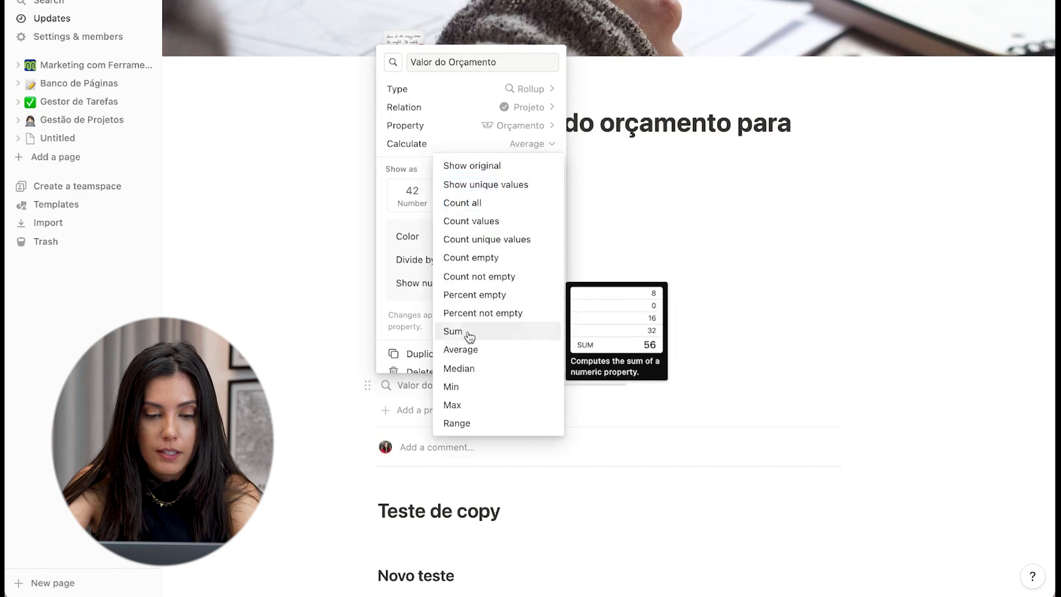
click(469, 332)
click(817, 236)
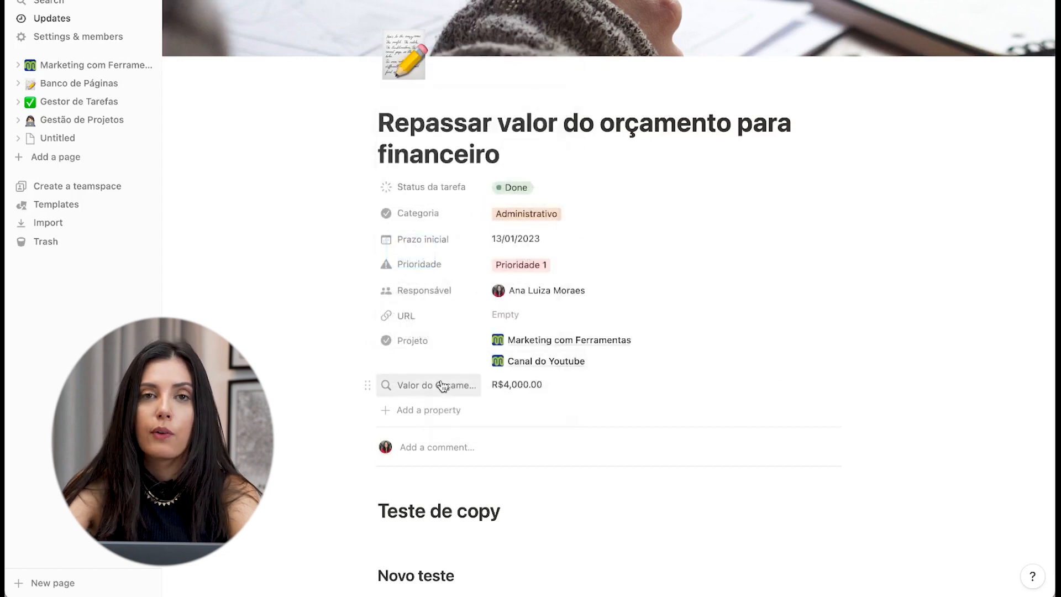